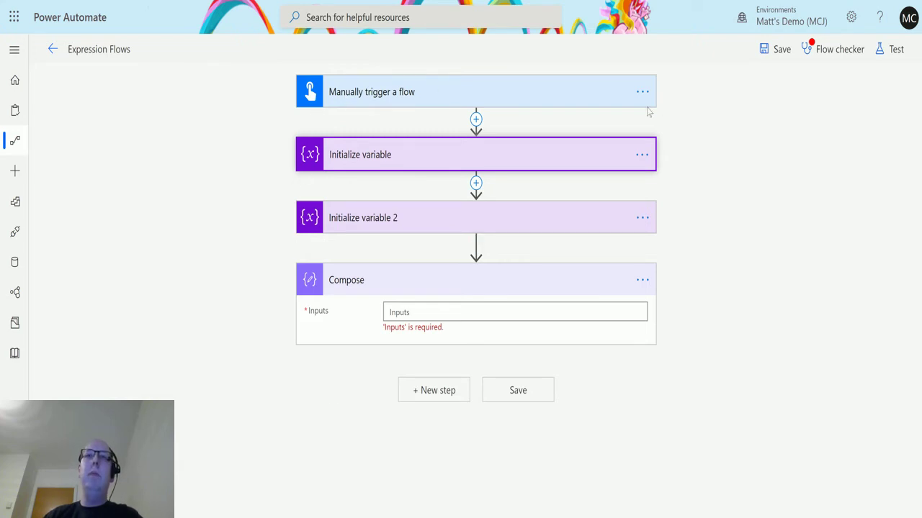
# - Expand the ObjectOfPerson variable to view its JSON, then bring up dynamic content for the empty Compose input
pyautogui.click(437, 155)
pyautogui.scroll(-1, 741, 187)
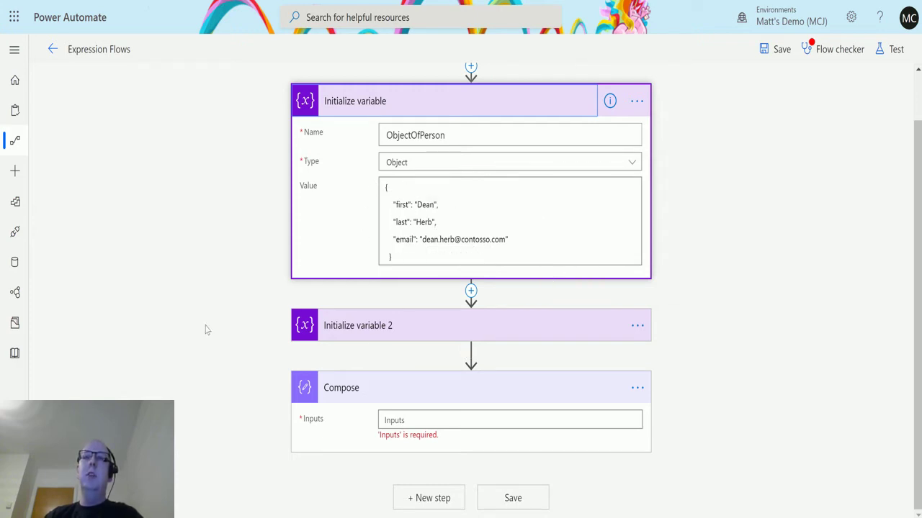
pyautogui.click(414, 419)
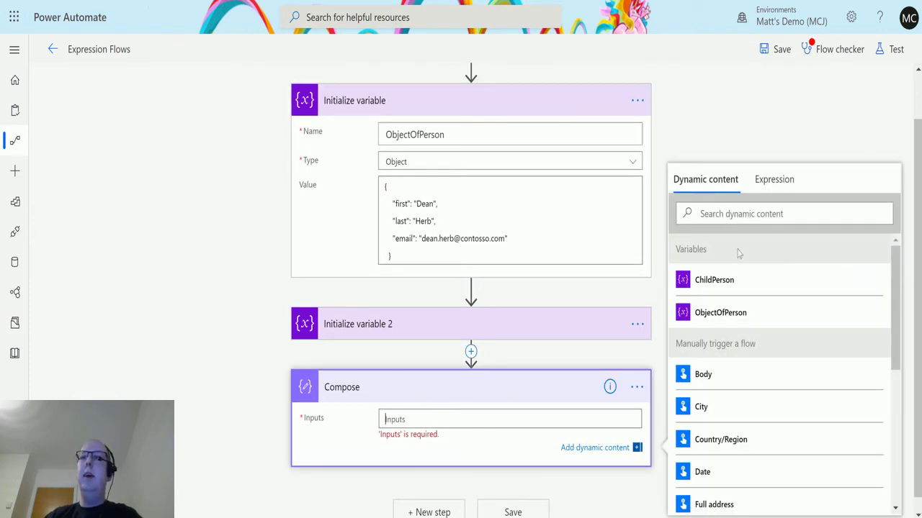
# - Set the Compose input to the expression removeProperty(variables('ObjectOfPerson'),'last')
pyautogui.click(774, 179)
pyautogui.moveTo(895, 262); pyautogui.dragTo(907, 509)
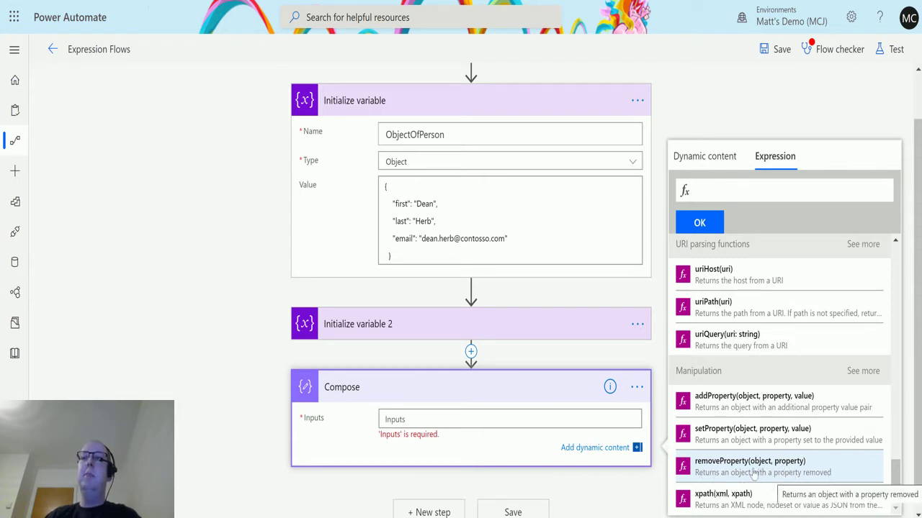
pyautogui.click(717, 475)
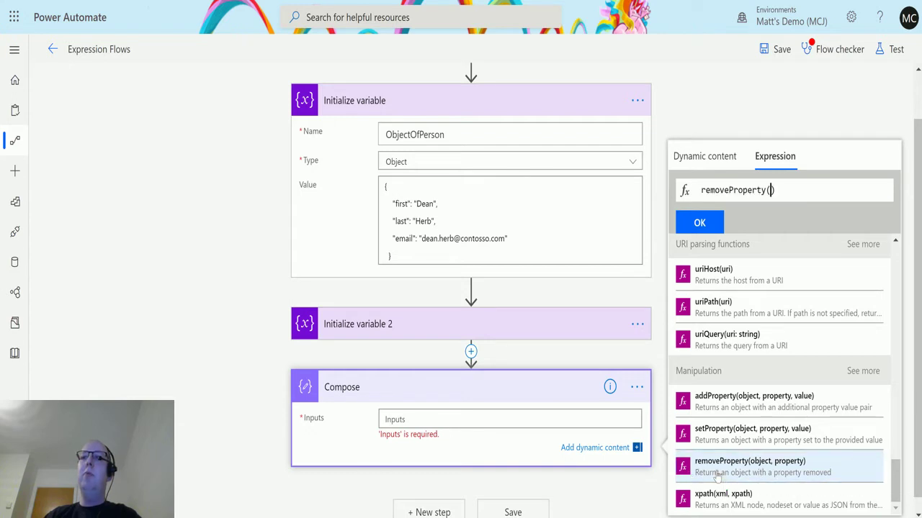
pyautogui.press('Left')
pyautogui.click(719, 157)
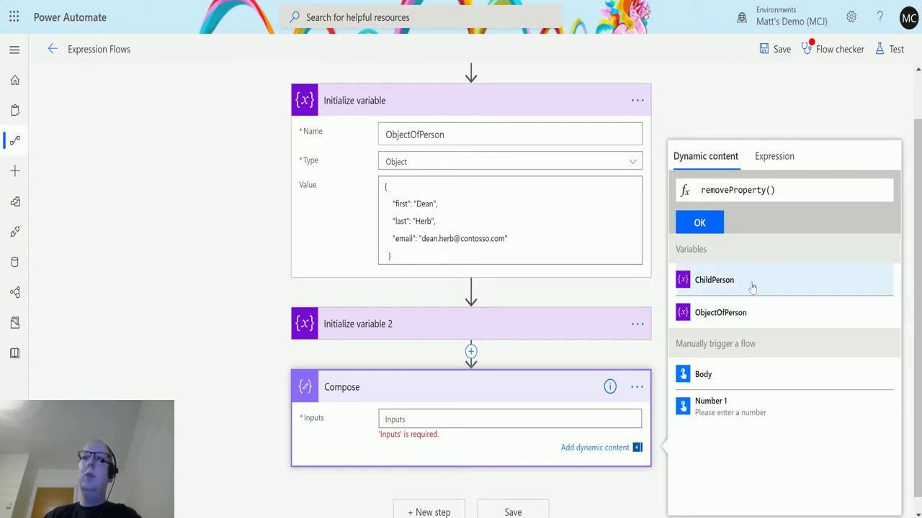
pyautogui.click(726, 321)
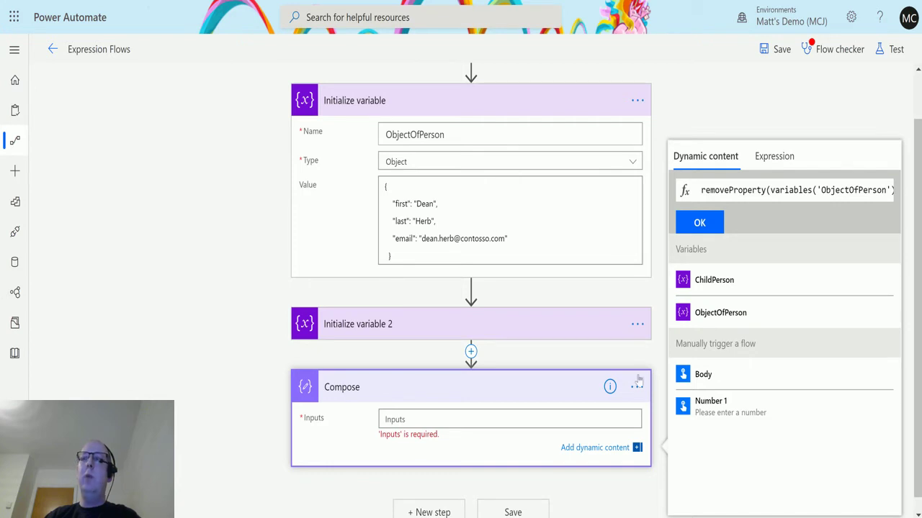
pyautogui.write(",'")
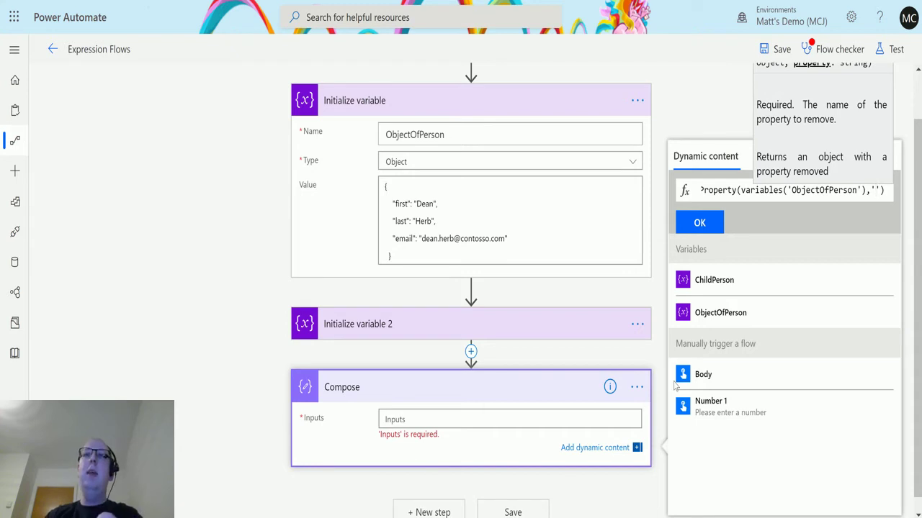
pyautogui.write('last')
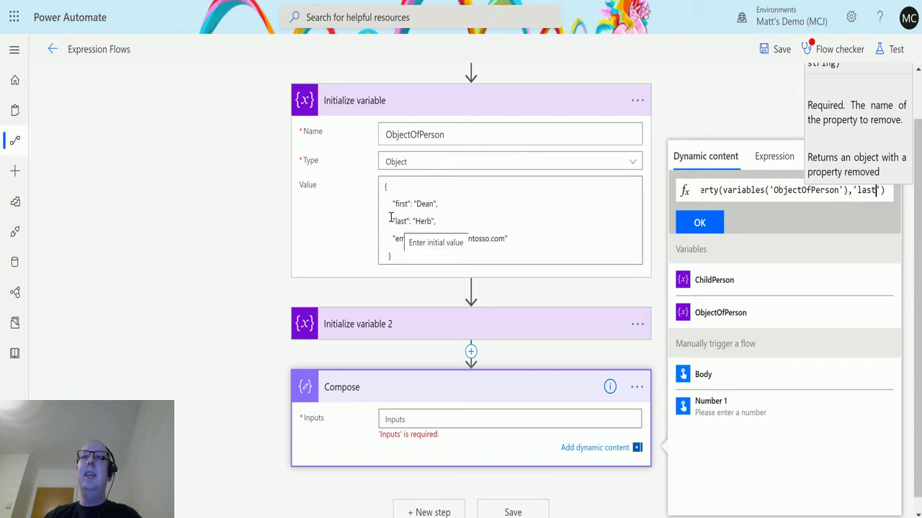
pyautogui.click(702, 221)
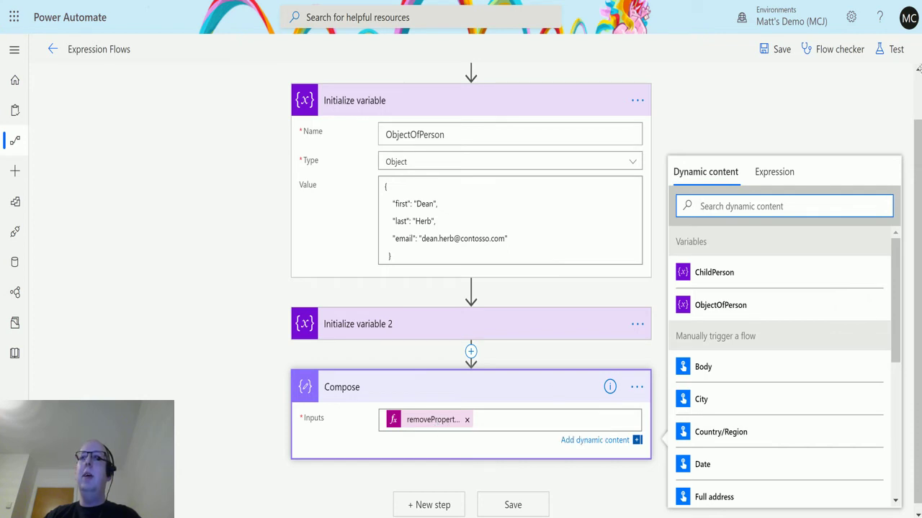
# - Save the flow and run a manual test
pyautogui.click(891, 50)
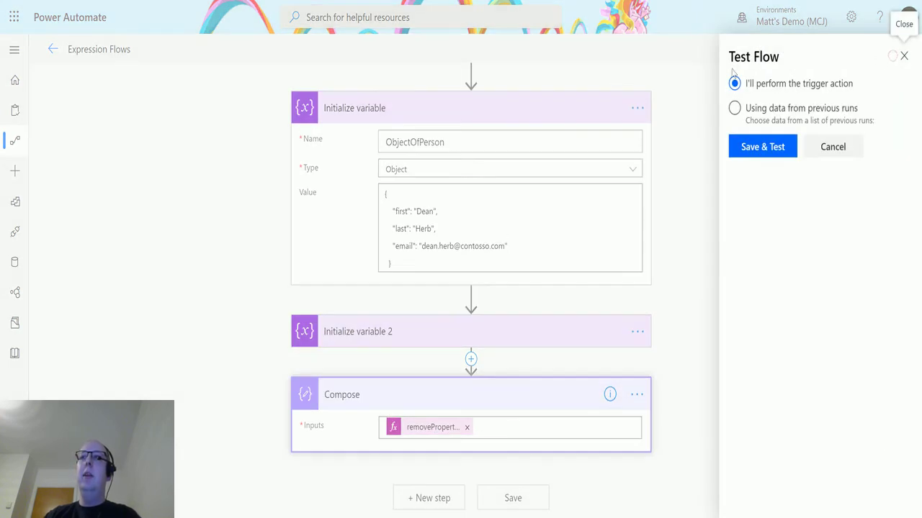
pyautogui.click(756, 151)
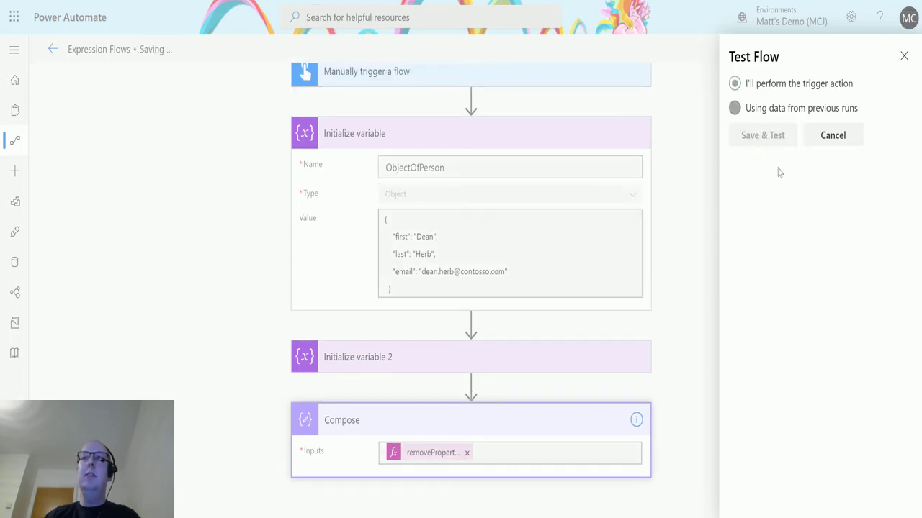
pyautogui.click(763, 497)
pyautogui.click(763, 497)
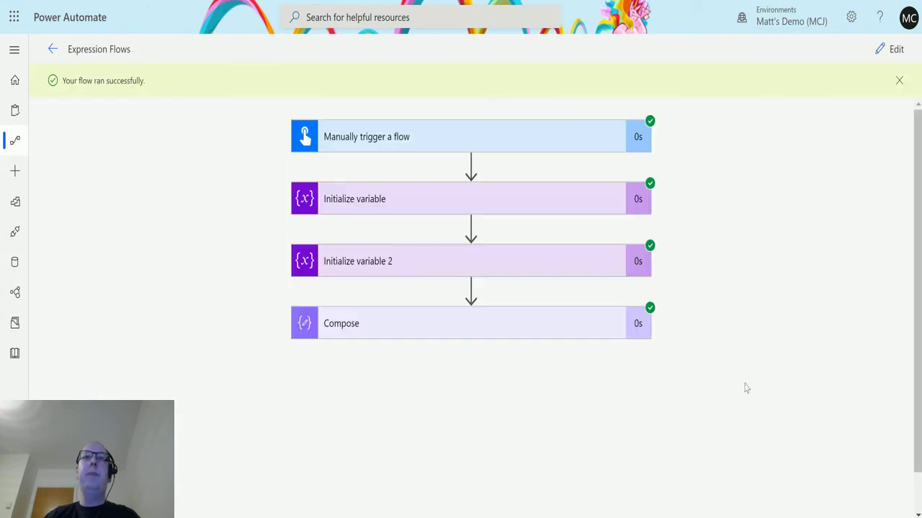
# - Expand the ObjectOfPerson and Compose run results to confirm the output keeps only first and email
pyautogui.click(504, 200)
pyautogui.scroll(-1, 745, 259)
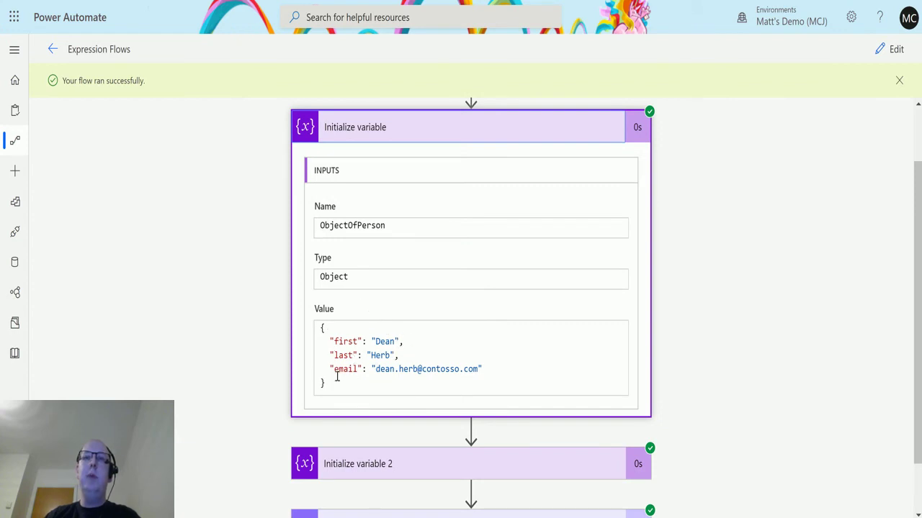
pyautogui.scroll(-1, 424, 360)
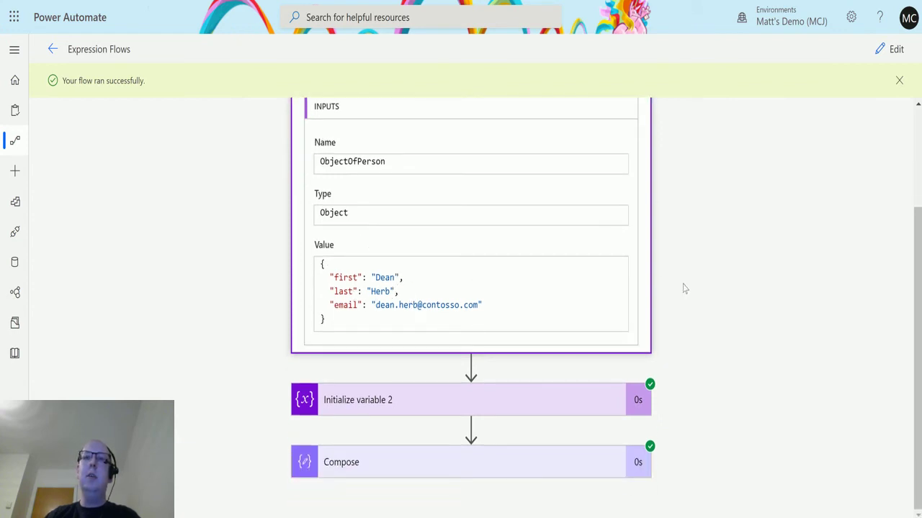
pyautogui.click(365, 462)
pyautogui.scroll(-3, 633, 339)
pyautogui.scroll(-1, 519, 391)
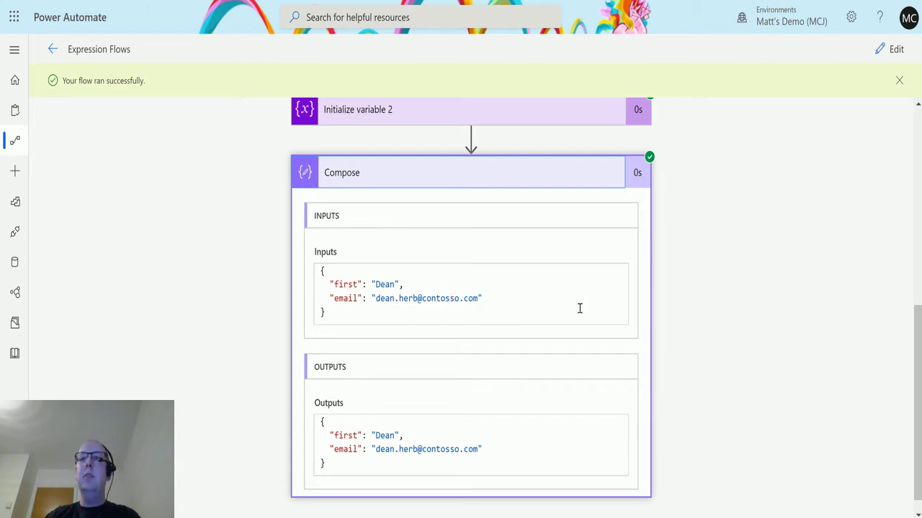
pyautogui.scroll(4, 577, 331)
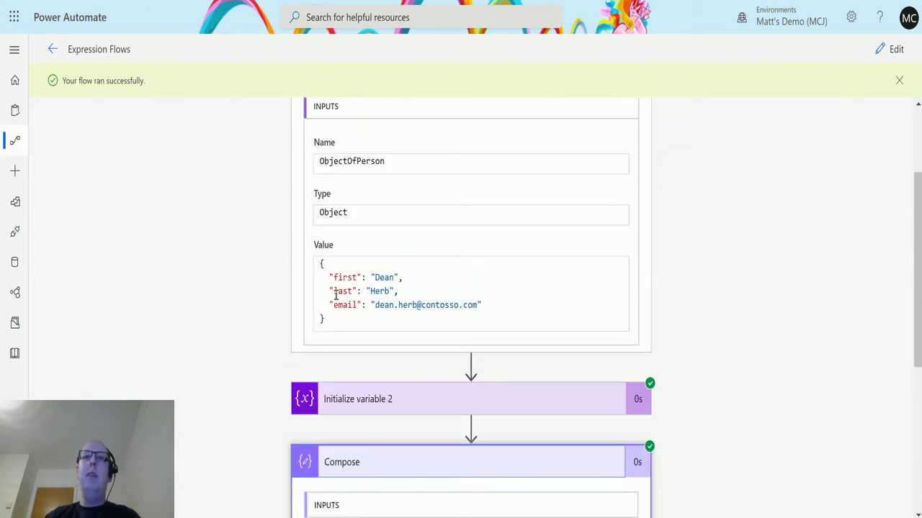
pyautogui.scroll(-1, 378, 293)
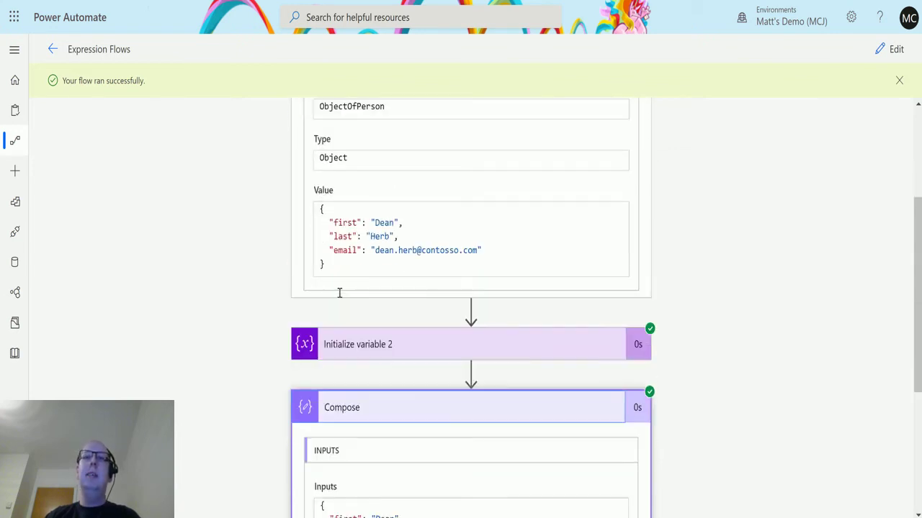
pyautogui.scroll(-3, 535, 261)
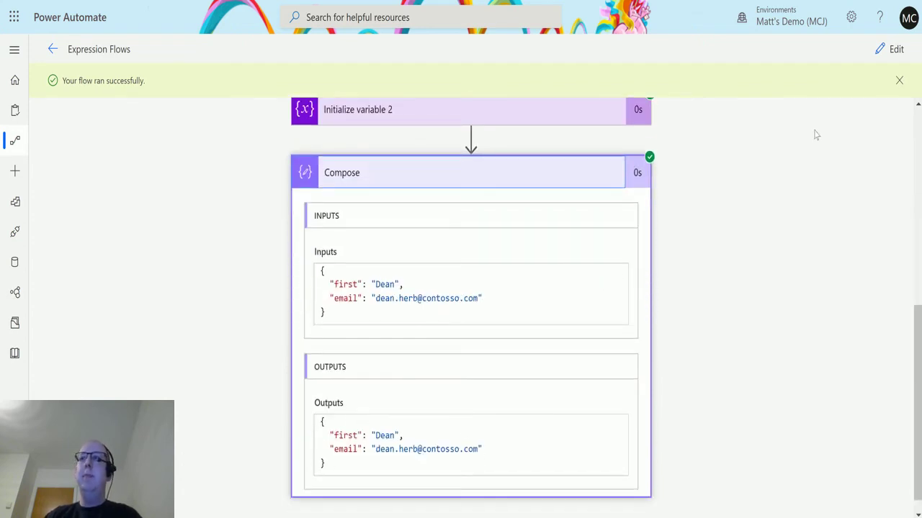
# - Back in edit mode, delete the removeProperty expression from Compose and expand the ChildPerson variable
pyautogui.click(890, 50)
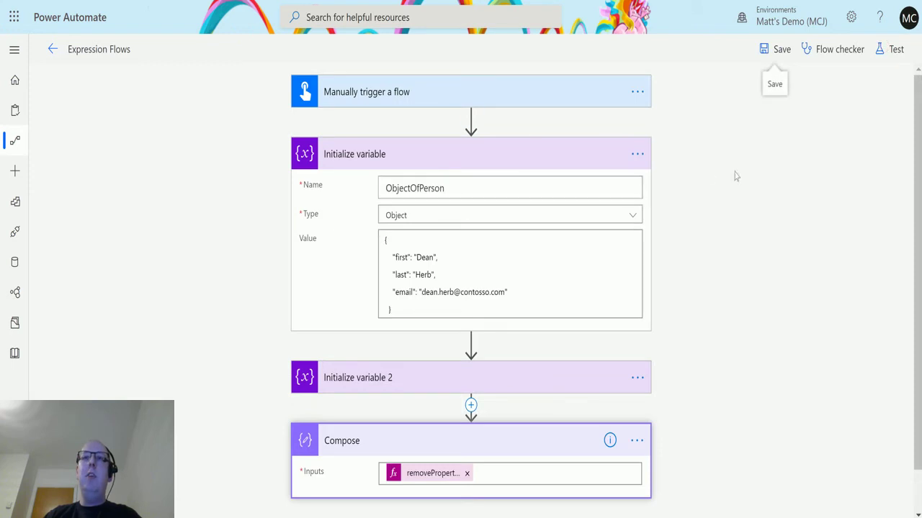
pyautogui.click(495, 154)
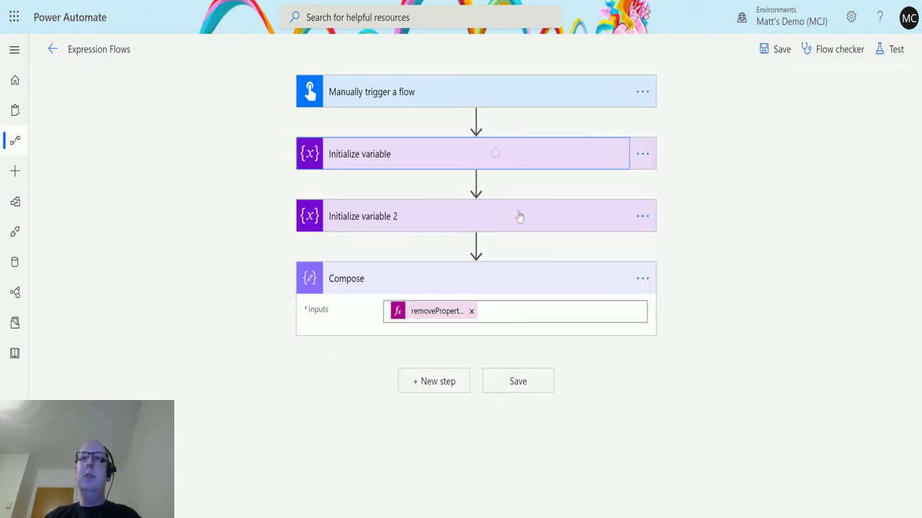
pyautogui.click(471, 311)
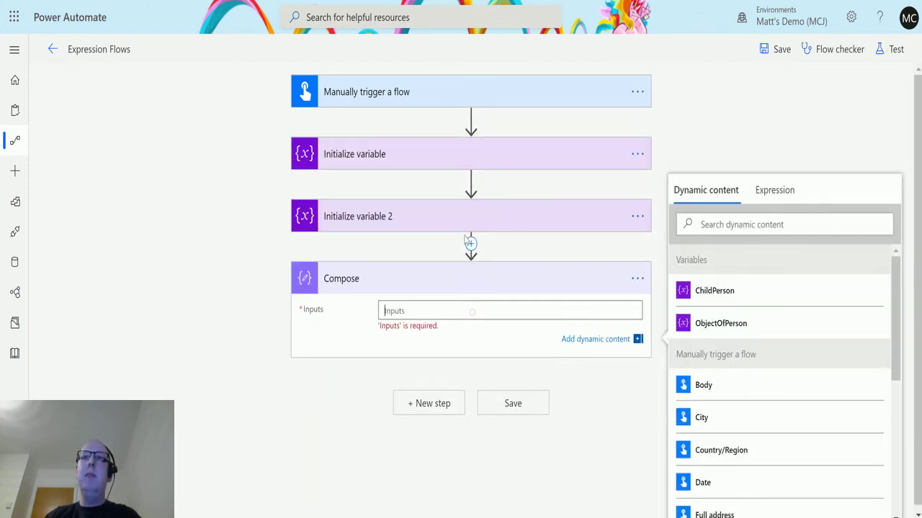
pyautogui.click(467, 217)
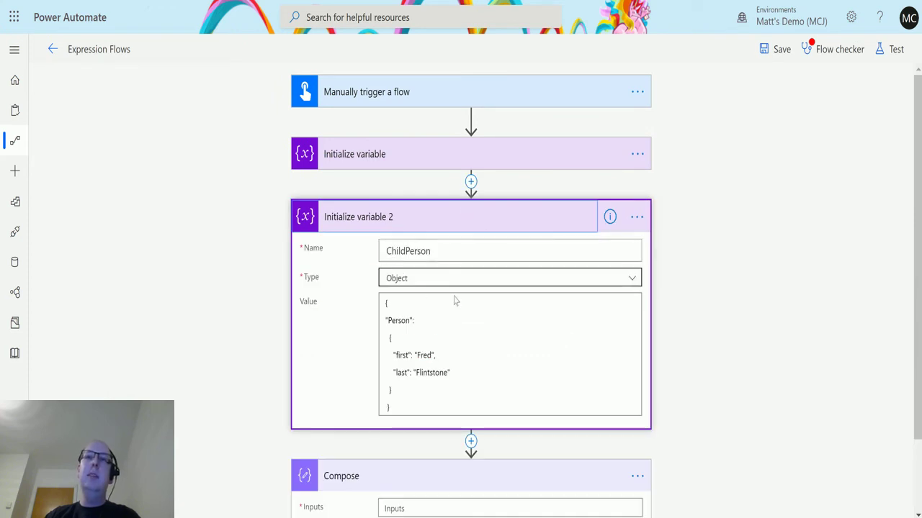
pyautogui.scroll(-1, 513, 307)
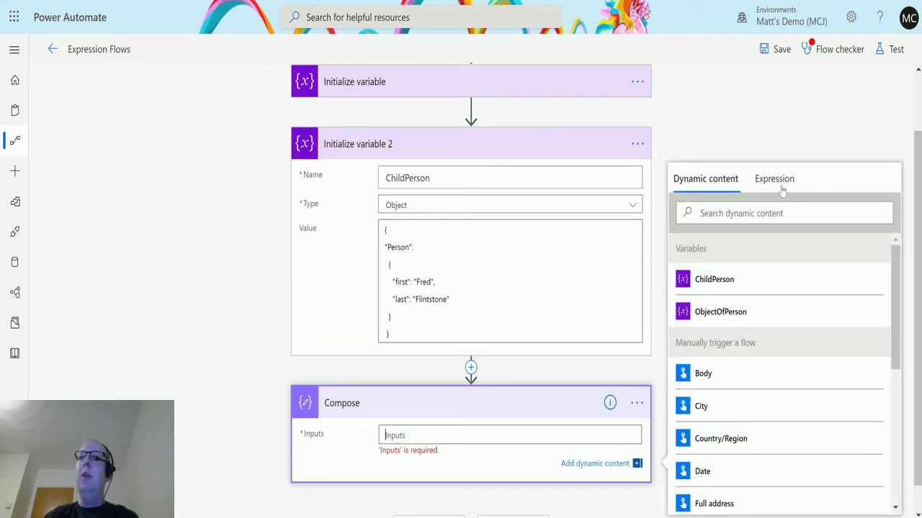
# - Enter removeProperty(variables('ChildPerson')['Person'],'first') as the Compose input expression
pyautogui.click(778, 182)
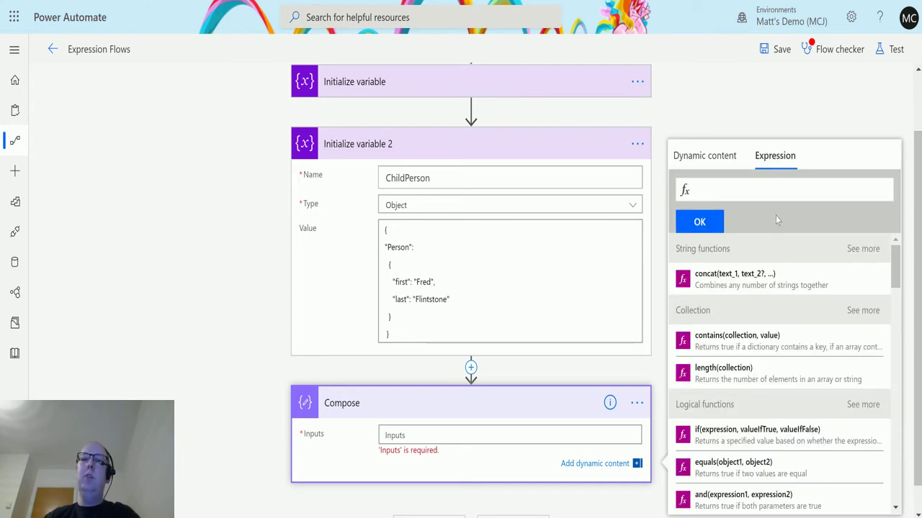
pyautogui.write('remo')
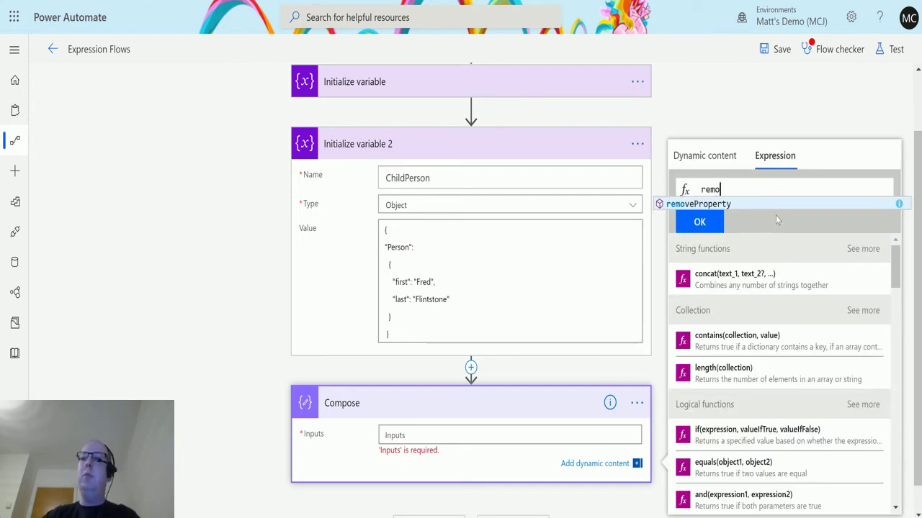
pyautogui.press('Tab')
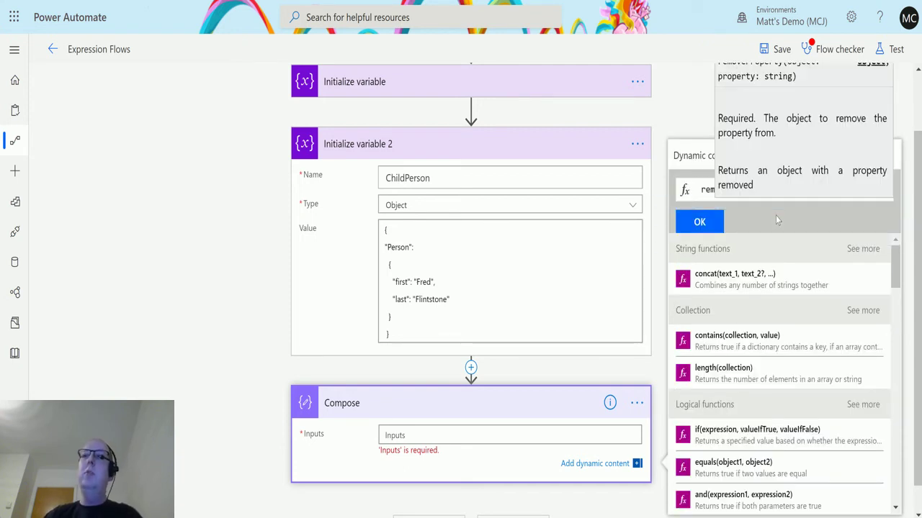
pyautogui.click(700, 164)
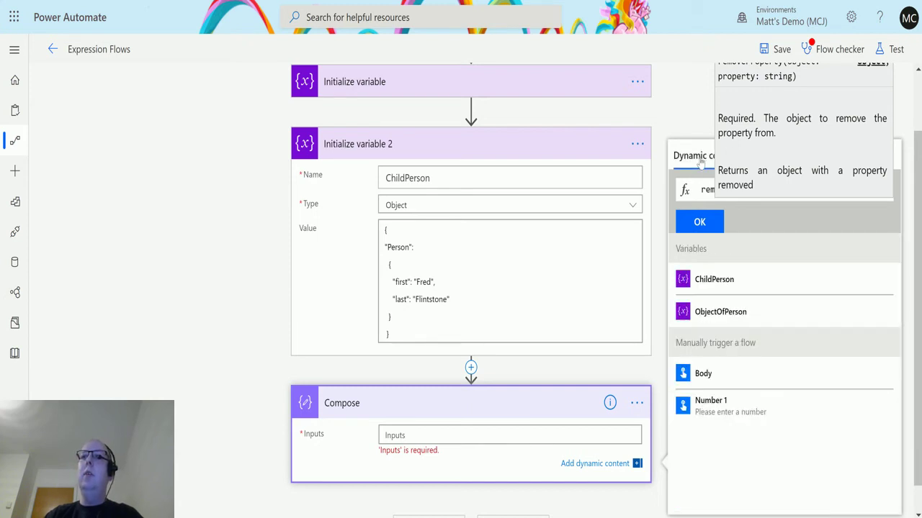
pyautogui.click(702, 190)
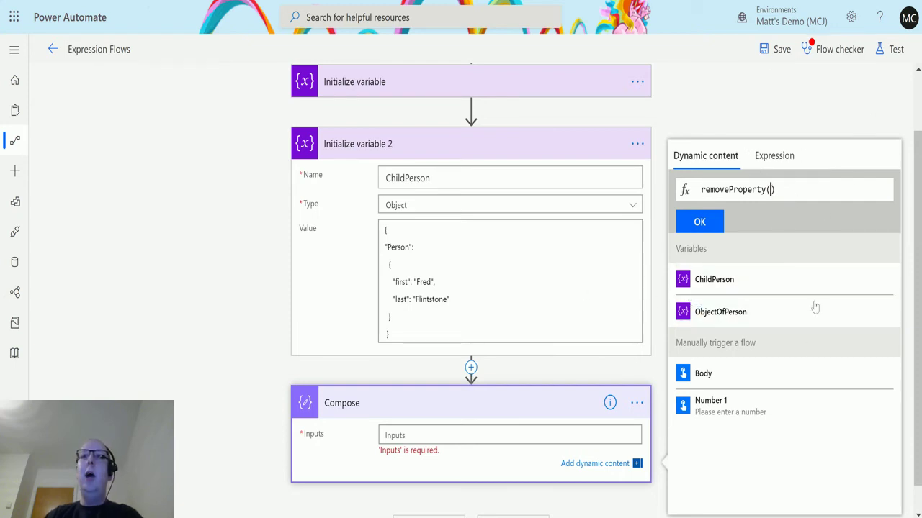
pyautogui.click(724, 287)
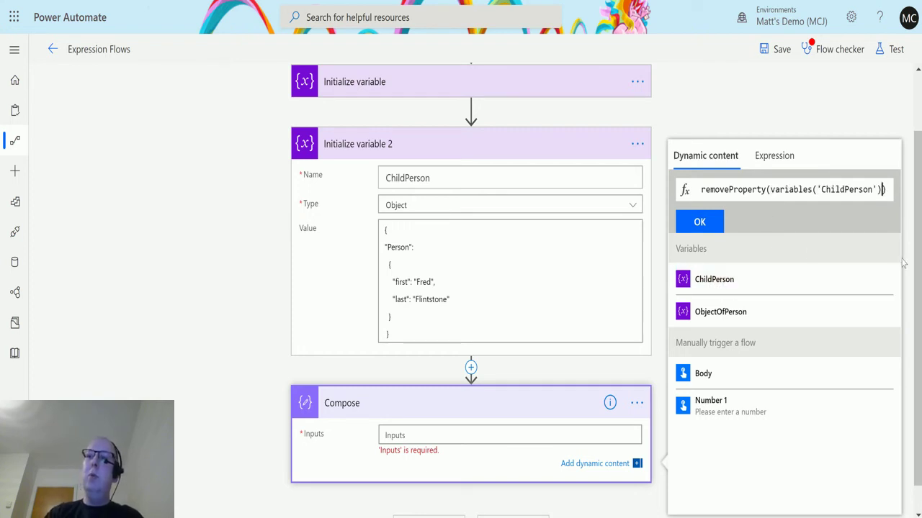
pyautogui.write('[]')
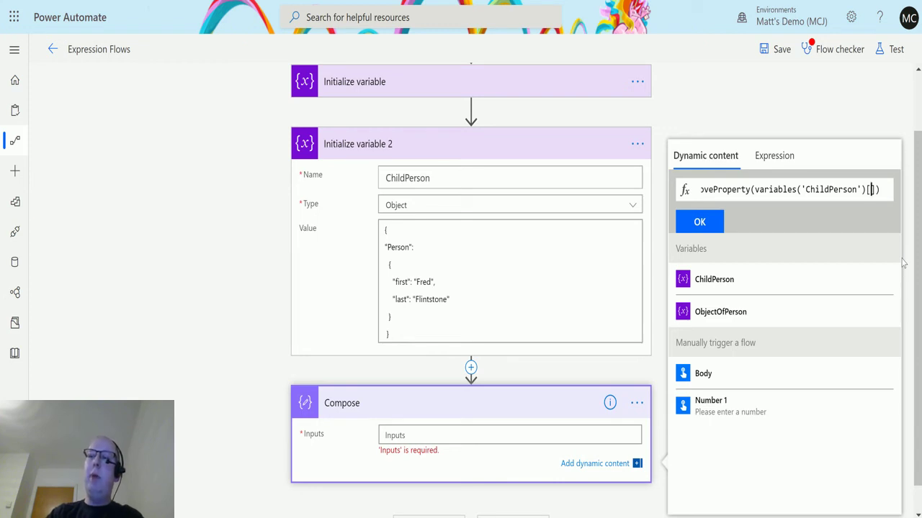
pyautogui.write("'")
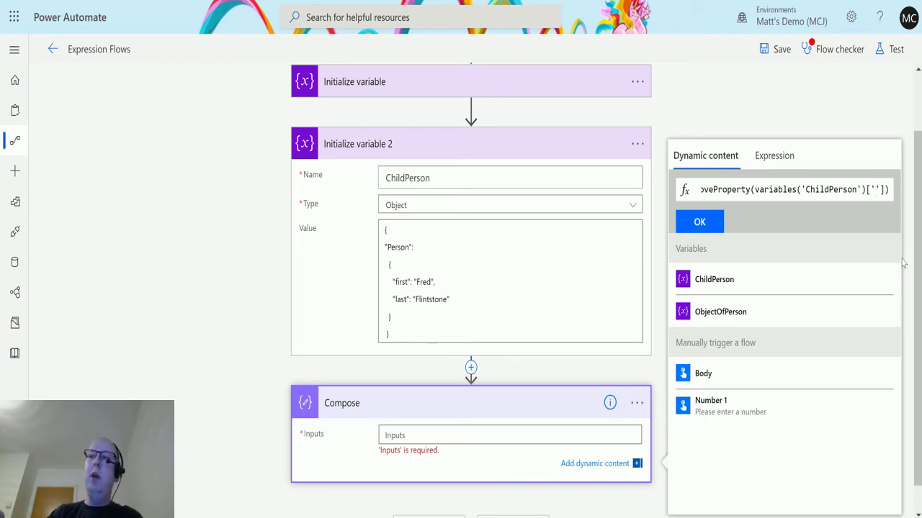
pyautogui.write('Person')
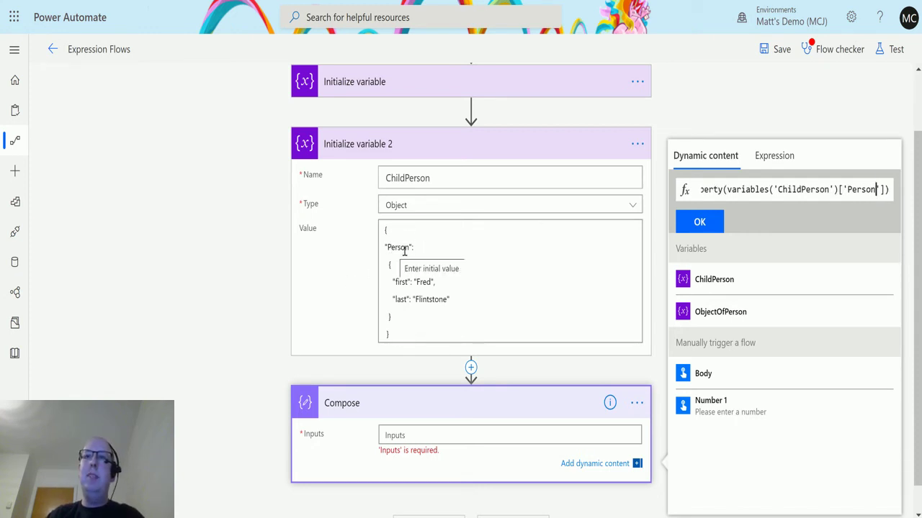
pyautogui.click(879, 189)
pyautogui.write(']')
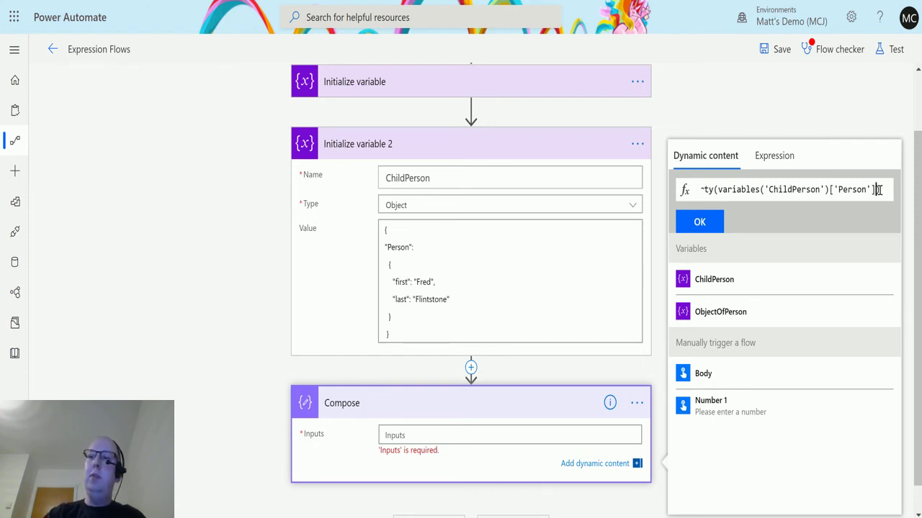
pyautogui.write(',')
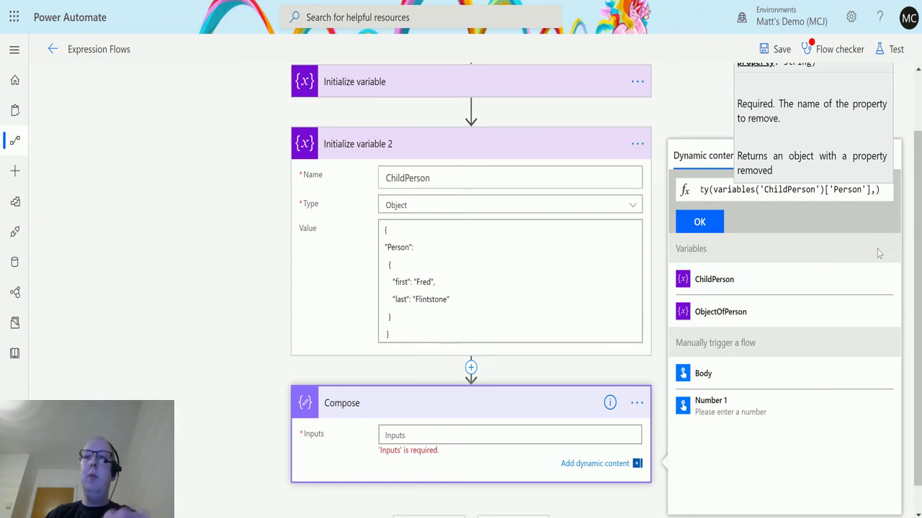
pyautogui.write("'")
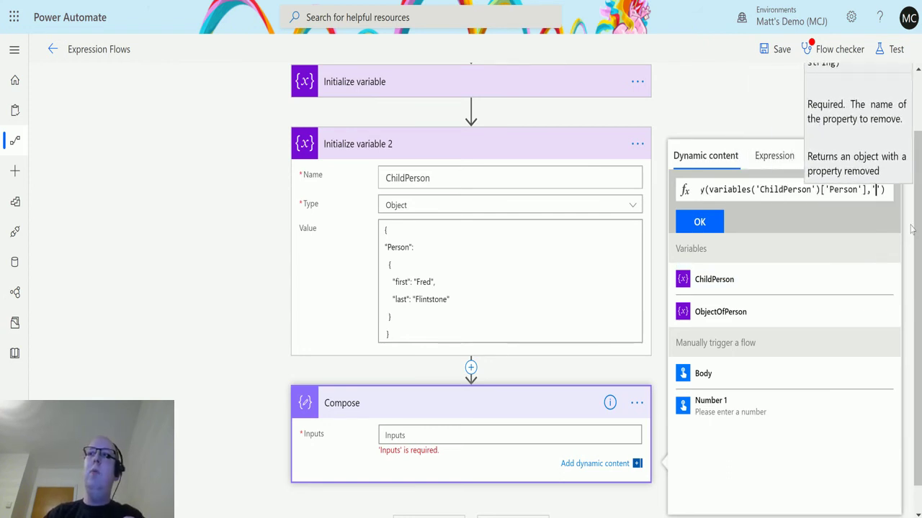
pyautogui.write('first')
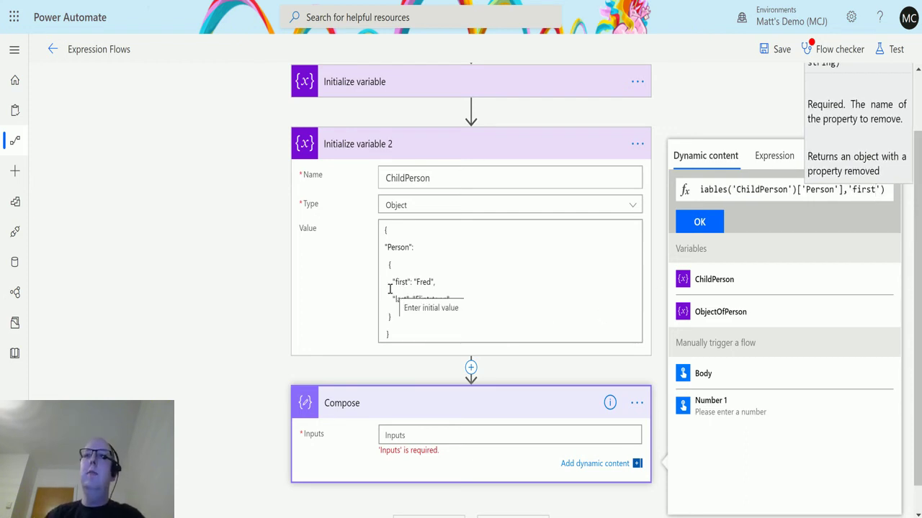
pyautogui.click(699, 222)
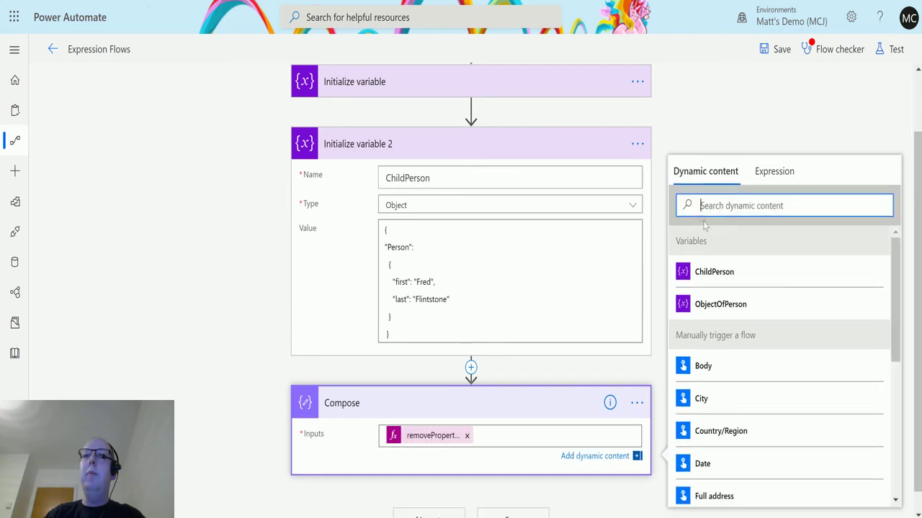
pyautogui.click(437, 440)
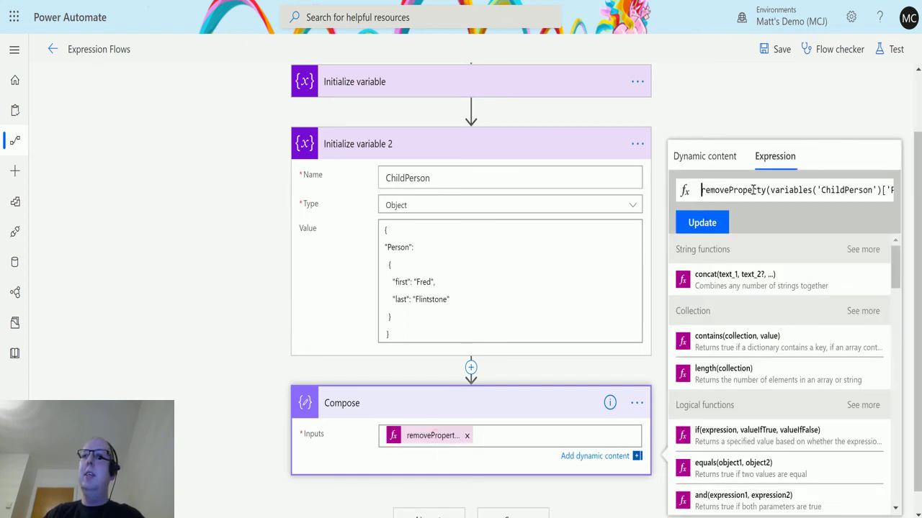
pyautogui.moveTo(820, 190); pyautogui.dragTo(887, 187)
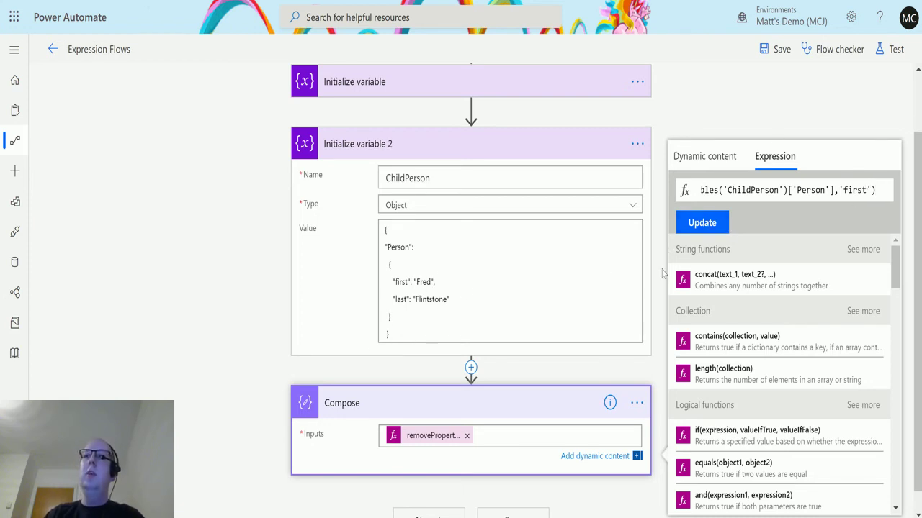
pyautogui.click(705, 221)
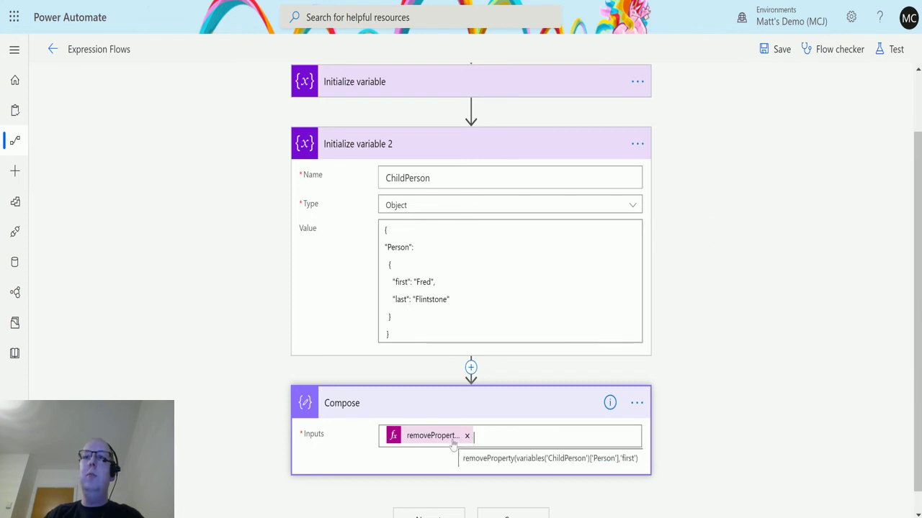
# - Save the flow and run a manual test until the success banner appears
pyautogui.click(891, 50)
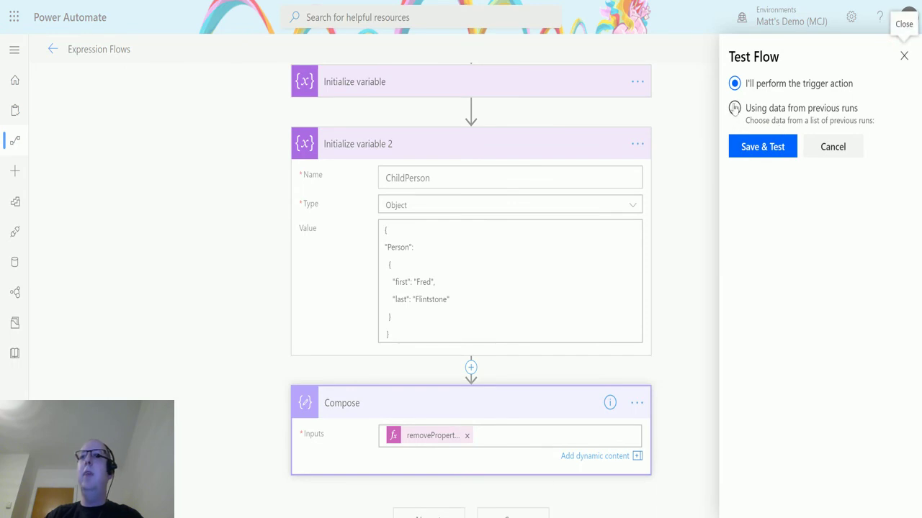
pyautogui.click(757, 149)
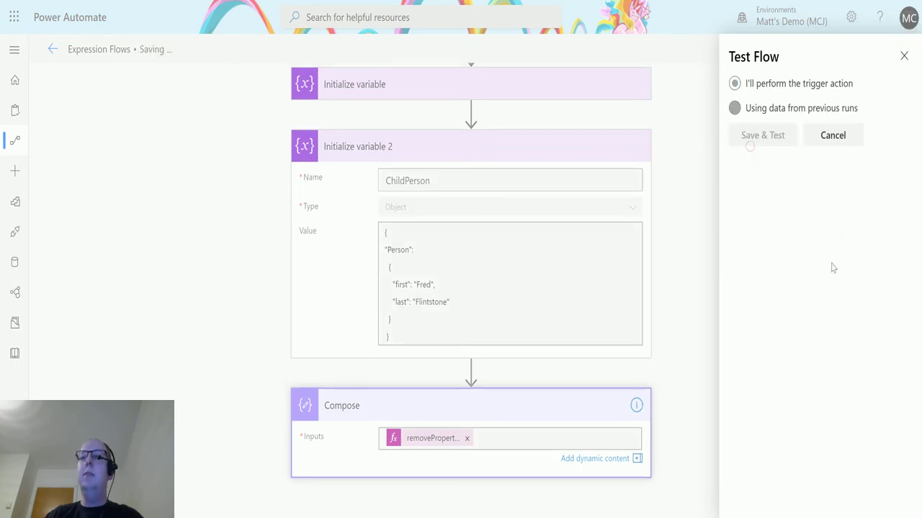
pyautogui.click(757, 495)
pyautogui.click(752, 497)
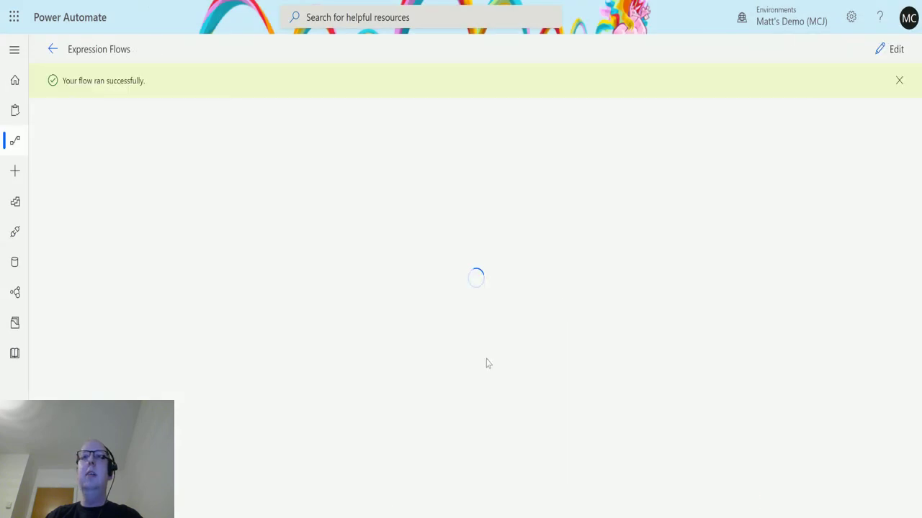
# - Expand the ChildPerson and Compose run steps to verify the output is only "last": "Flintstone"
pyautogui.click(511, 261)
pyautogui.scroll(-3, 792, 247)
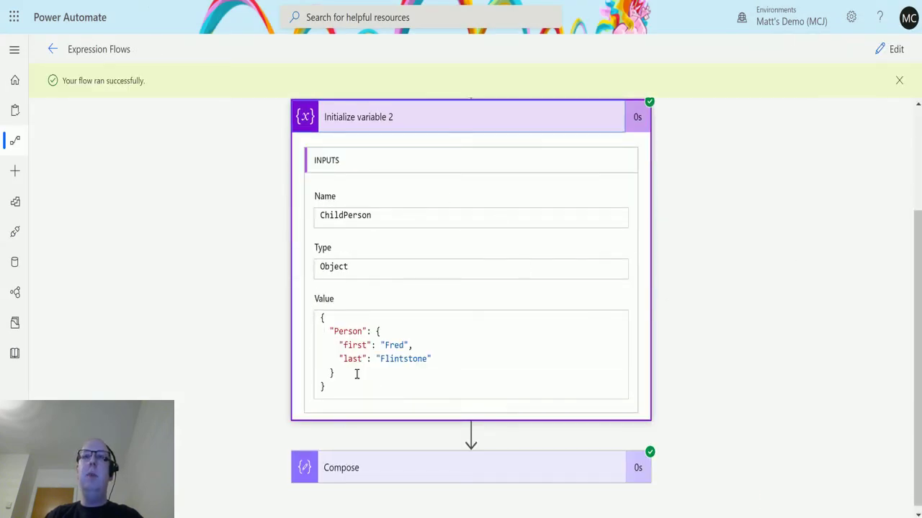
pyautogui.click(463, 472)
pyautogui.scroll(-2, 712, 315)
pyautogui.scroll(-2, 712, 315)
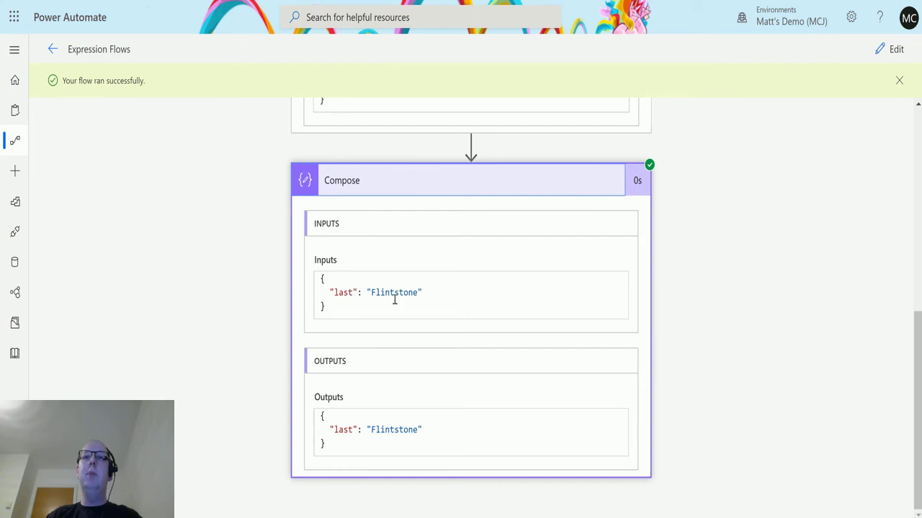
pyautogui.scroll(1, 518, 327)
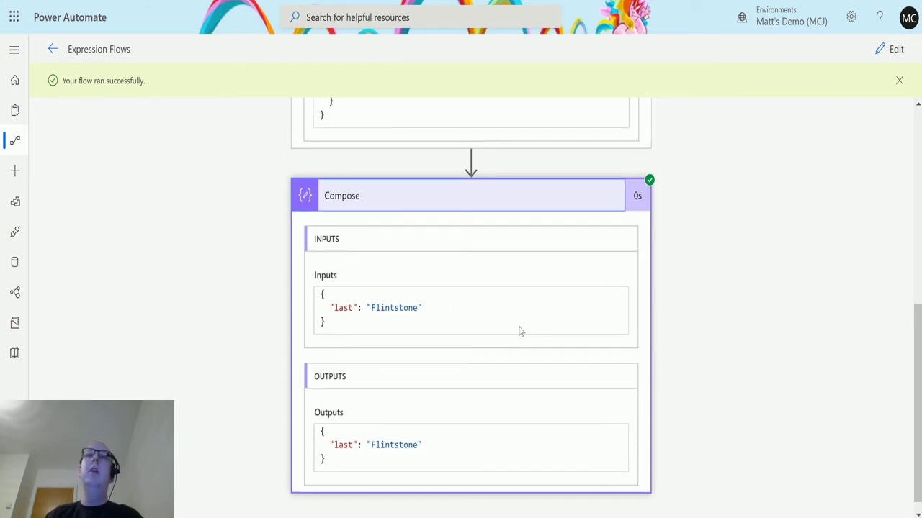
pyautogui.scroll(1, 526, 328)
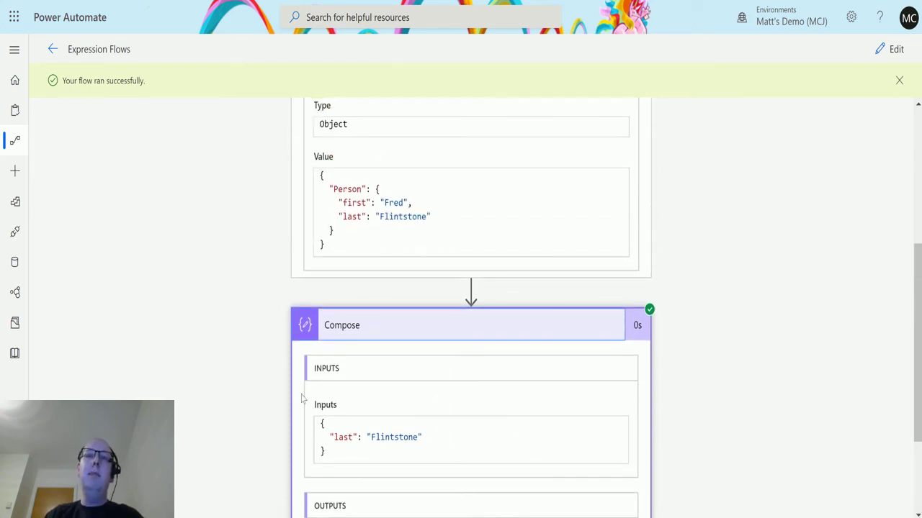
pyautogui.scroll(-1, 567, 391)
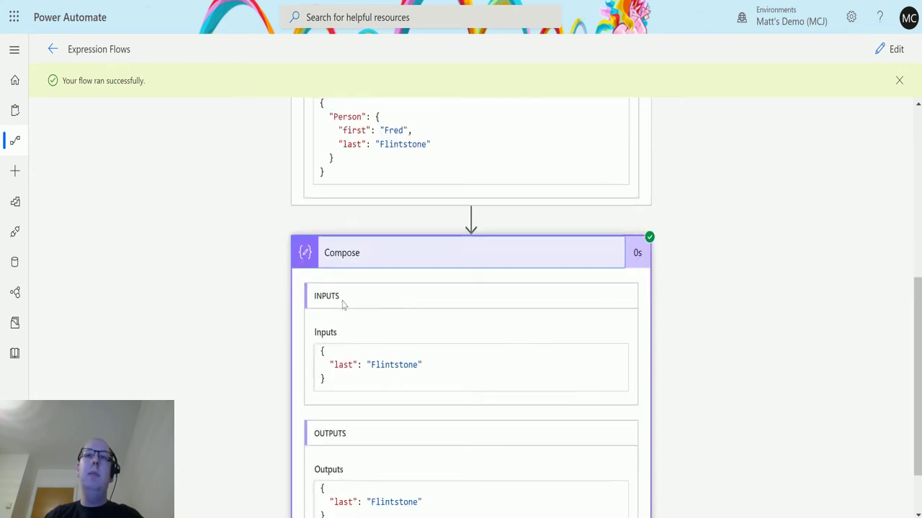
pyautogui.scroll(1, 406, 412)
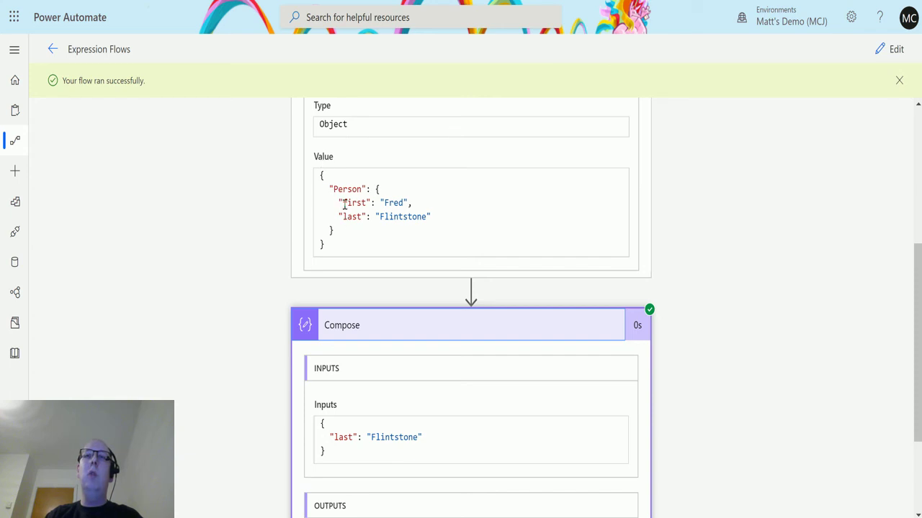
pyautogui.scroll(-1, 340, 247)
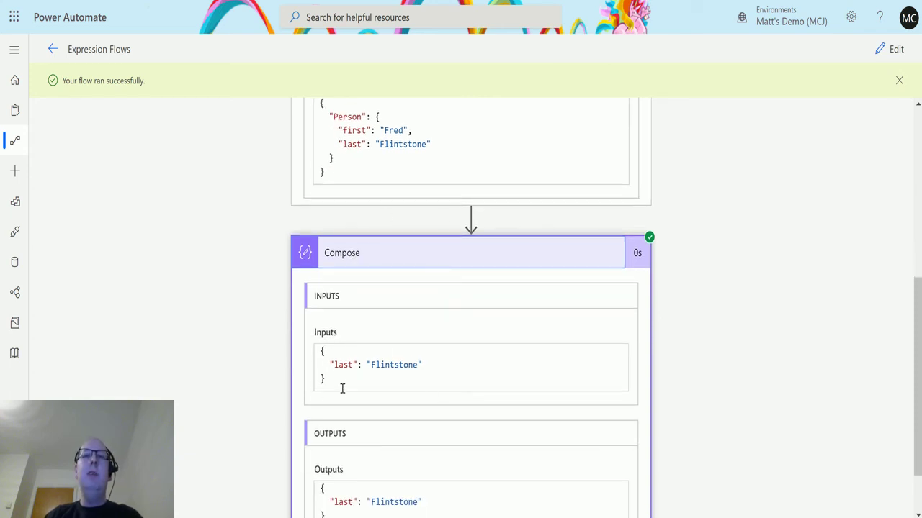
pyautogui.scroll(1, 372, 410)
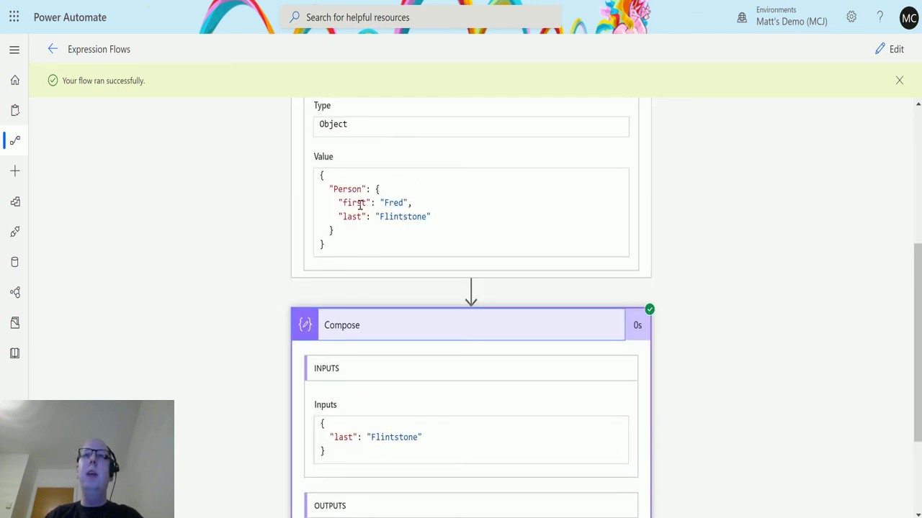
pyautogui.scroll(-1, 372, 350)
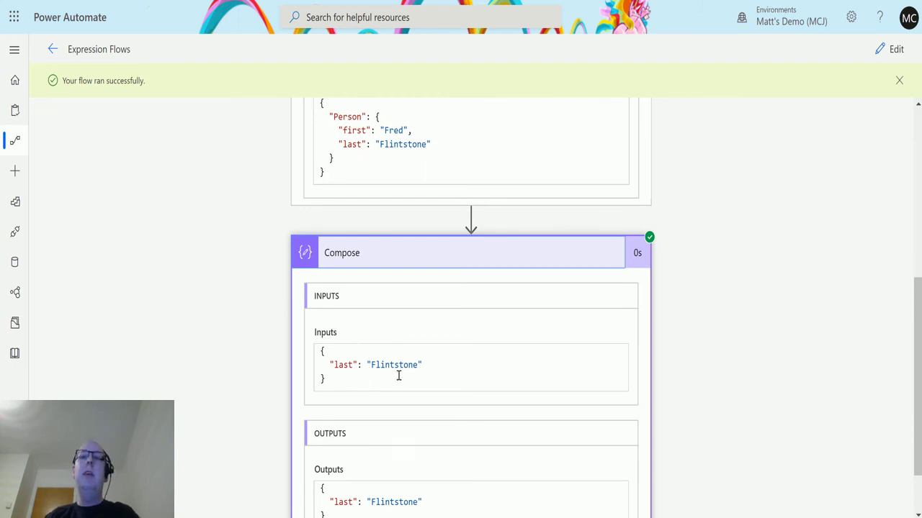
pyautogui.scroll(1, 361, 183)
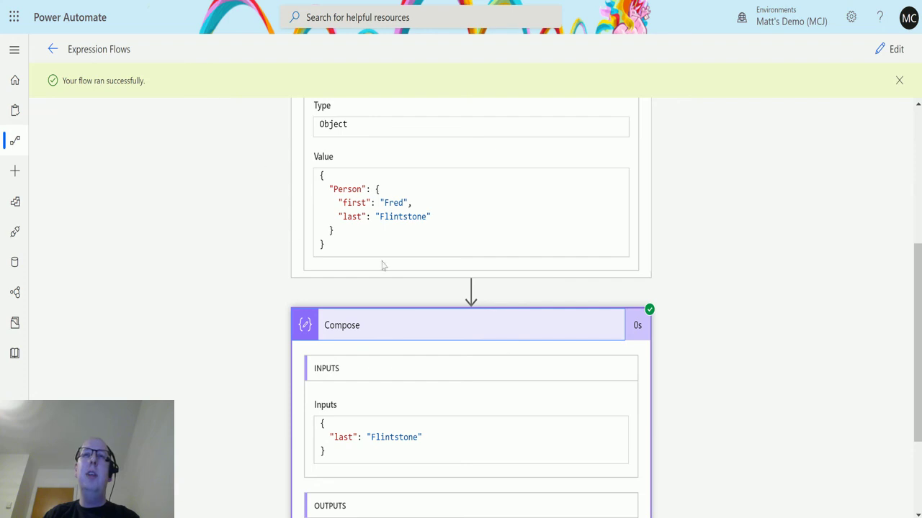
pyautogui.scroll(-2, 432, 216)
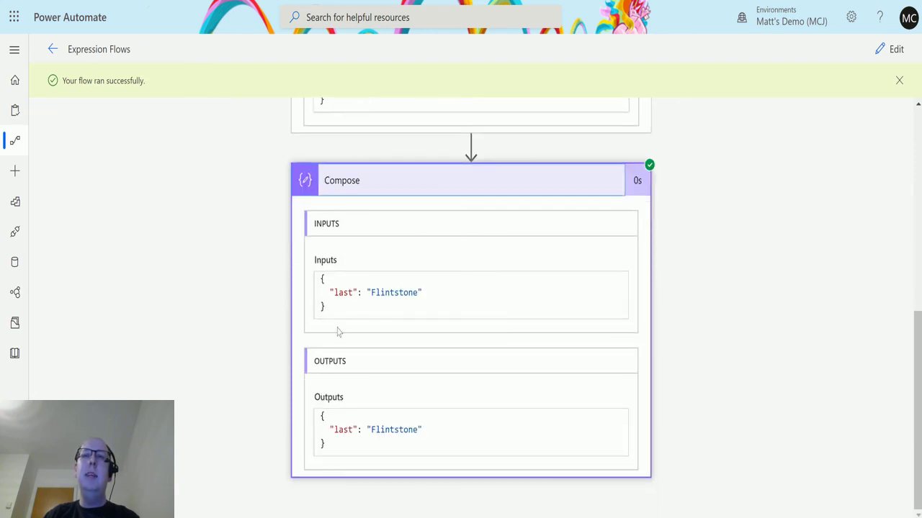
pyautogui.scroll(2, 386, 286)
pyautogui.scroll(1, 396, 284)
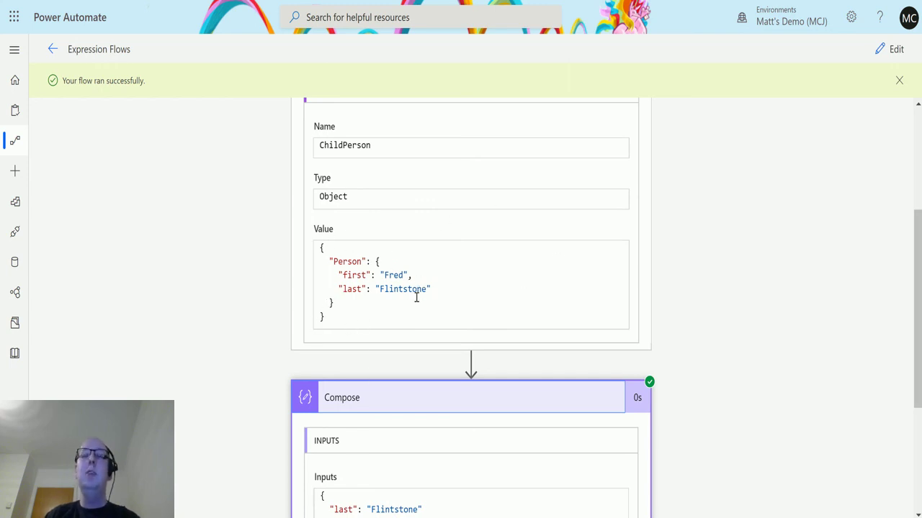
pyautogui.scroll(-1, 326, 229)
pyautogui.scroll(-1, 338, 370)
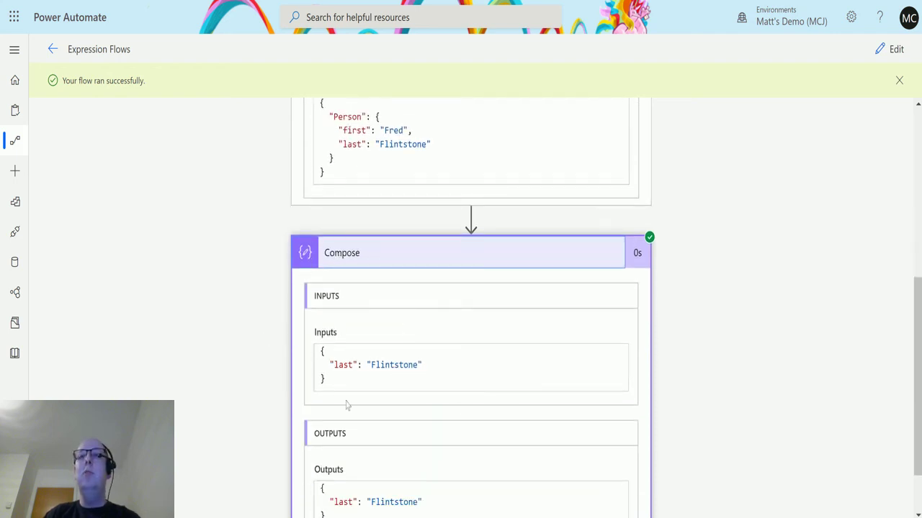
pyautogui.scroll(-1, 342, 380)
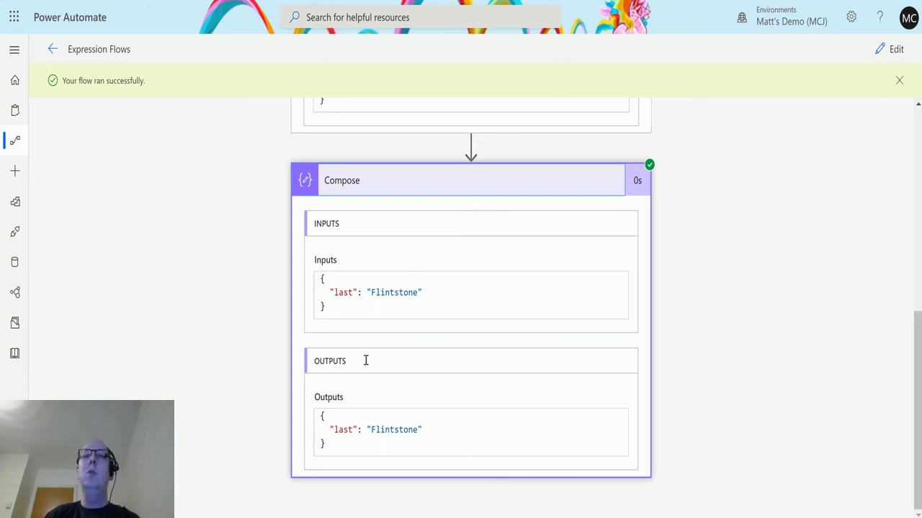
pyautogui.rightClick(635, 248)
pyautogui.click(584, 416)
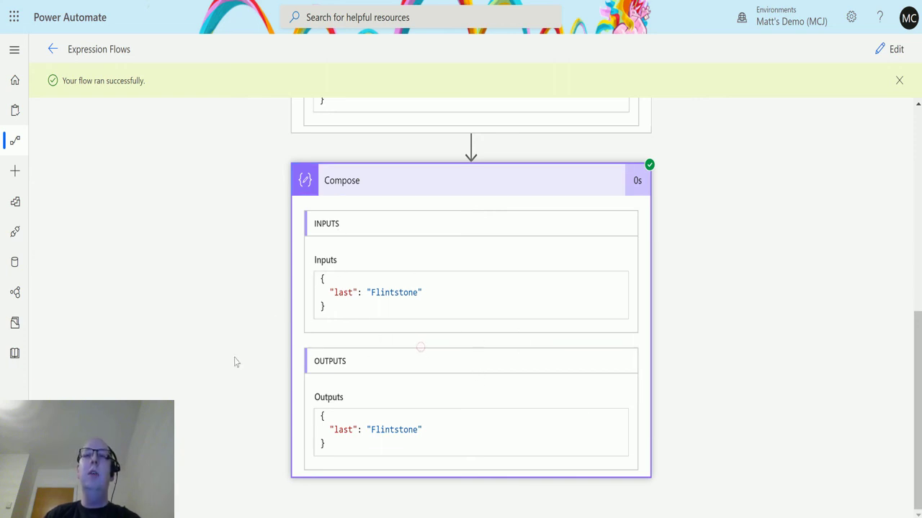